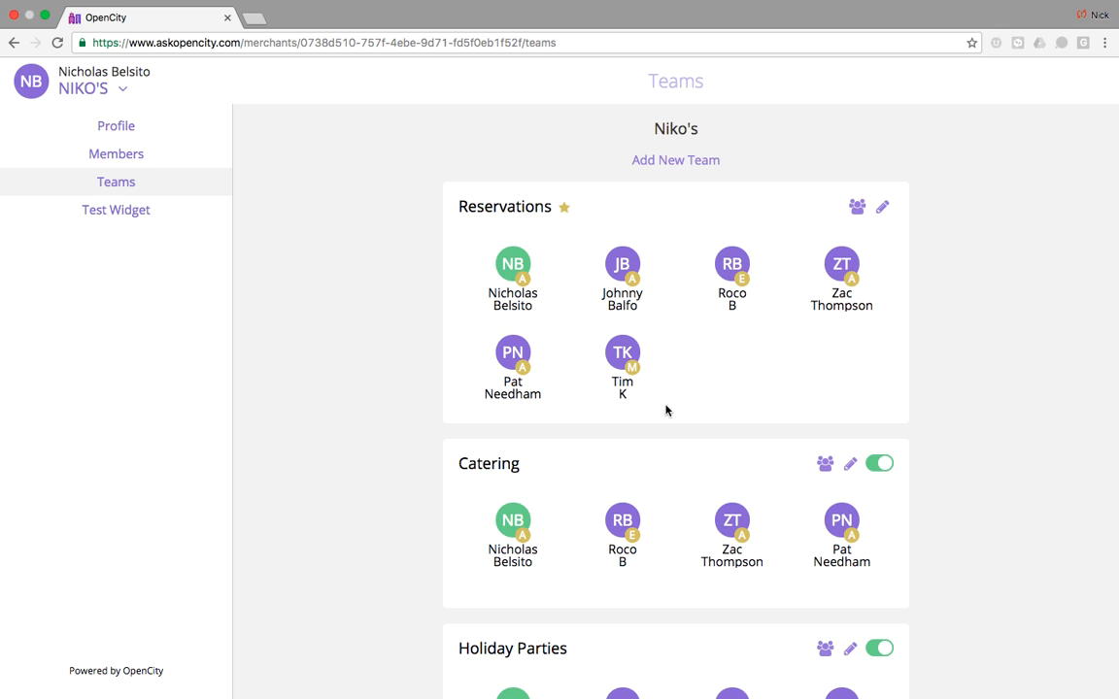
Step: Add the one available member to the Reservations team and return to the teams list
left_click(858, 210)
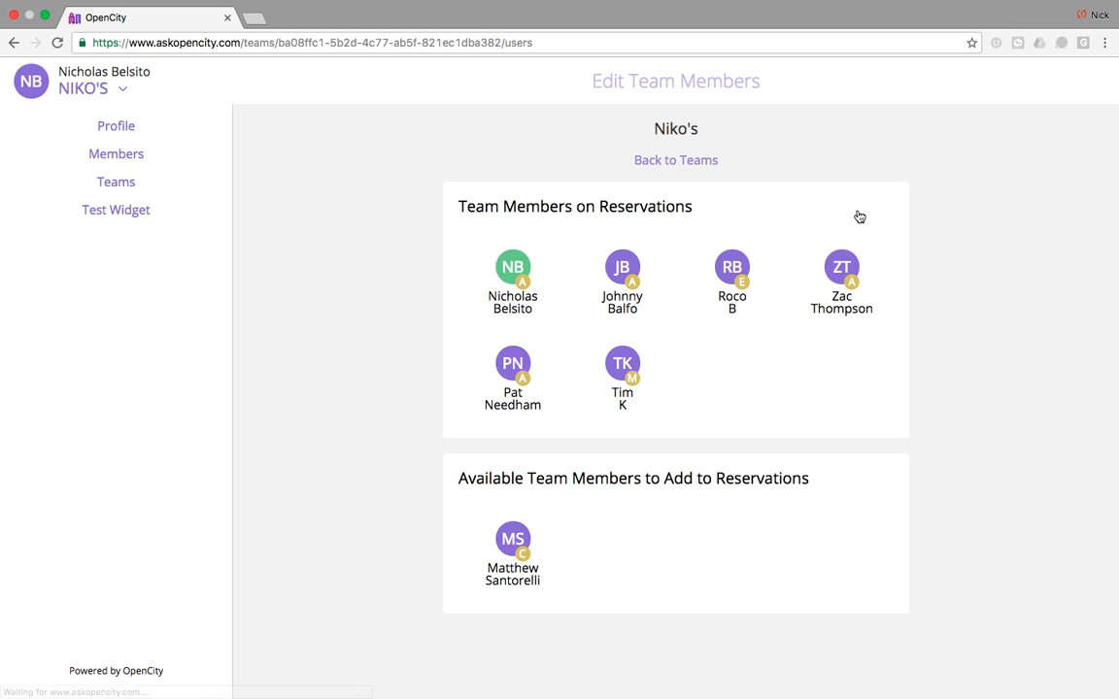
left_click(514, 544)
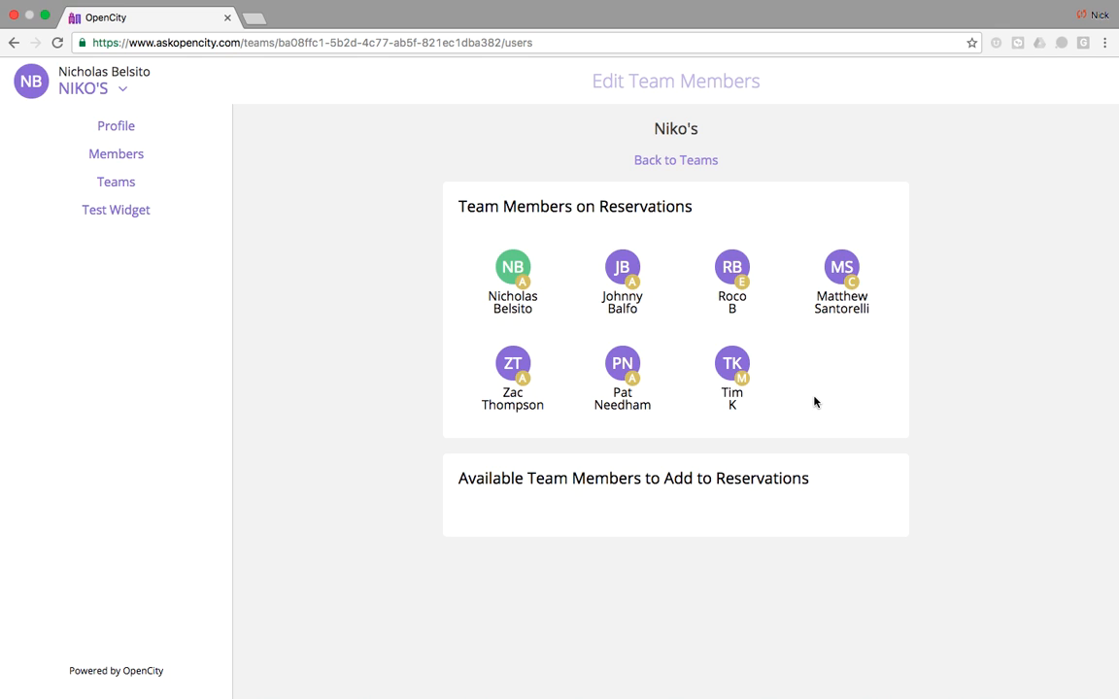
left_click(668, 167)
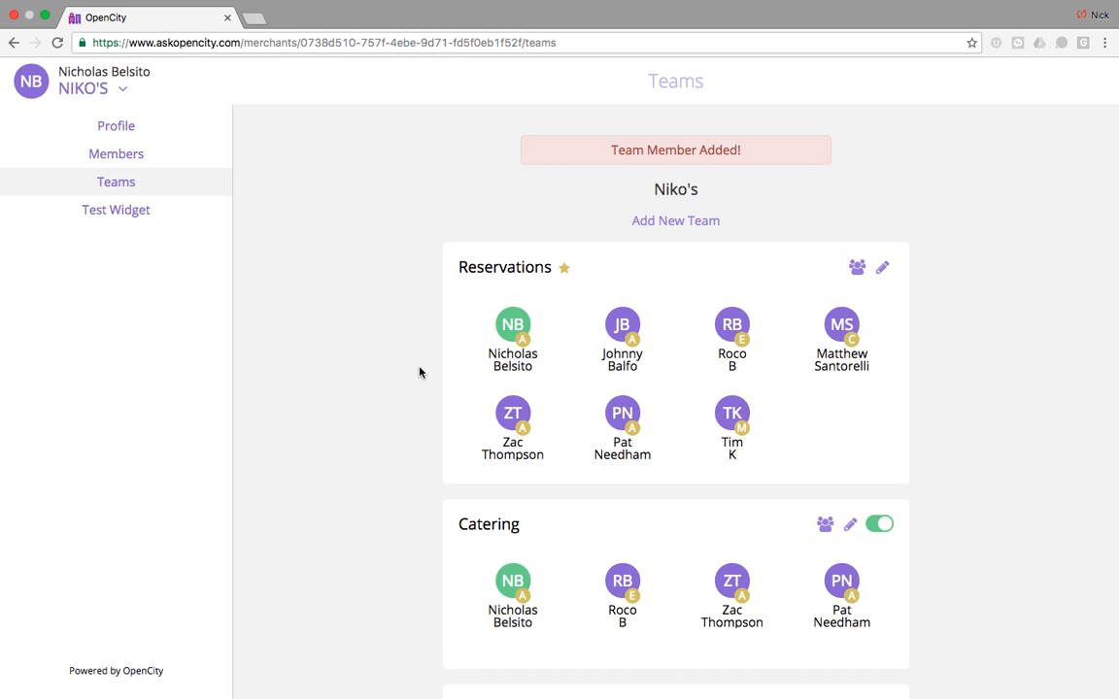
Step: Rename the Holiday Parties team to Private Events and save the change
scroll(421, 481, "down", 1)
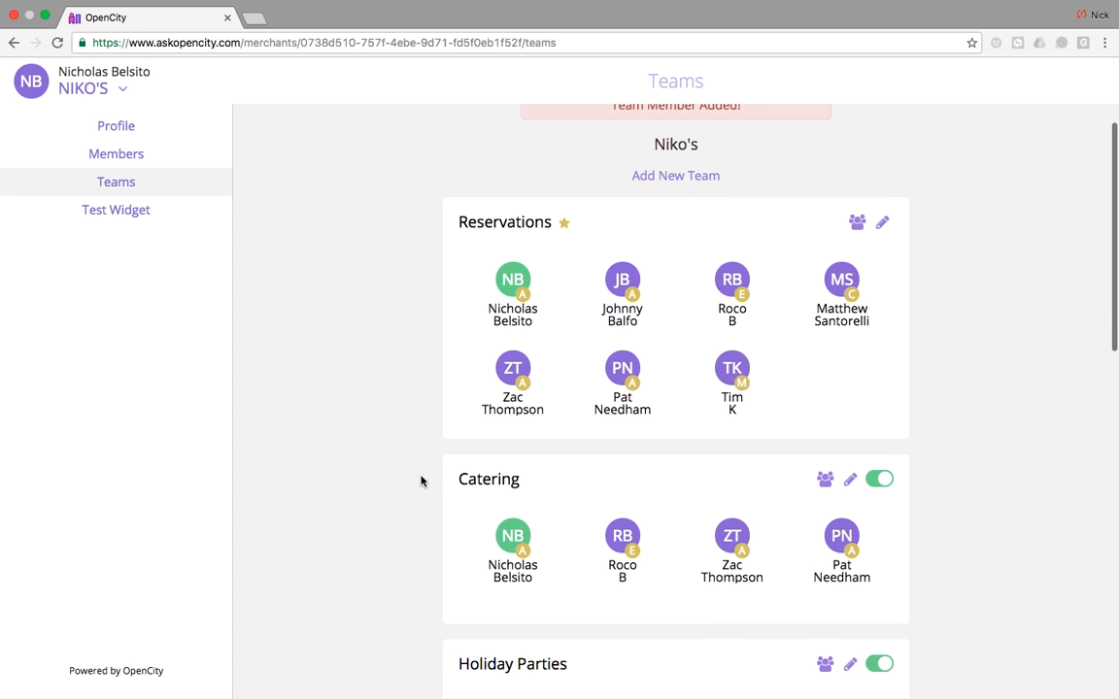
scroll(420, 481, "down", 1)
scroll(420, 481, "down", 2)
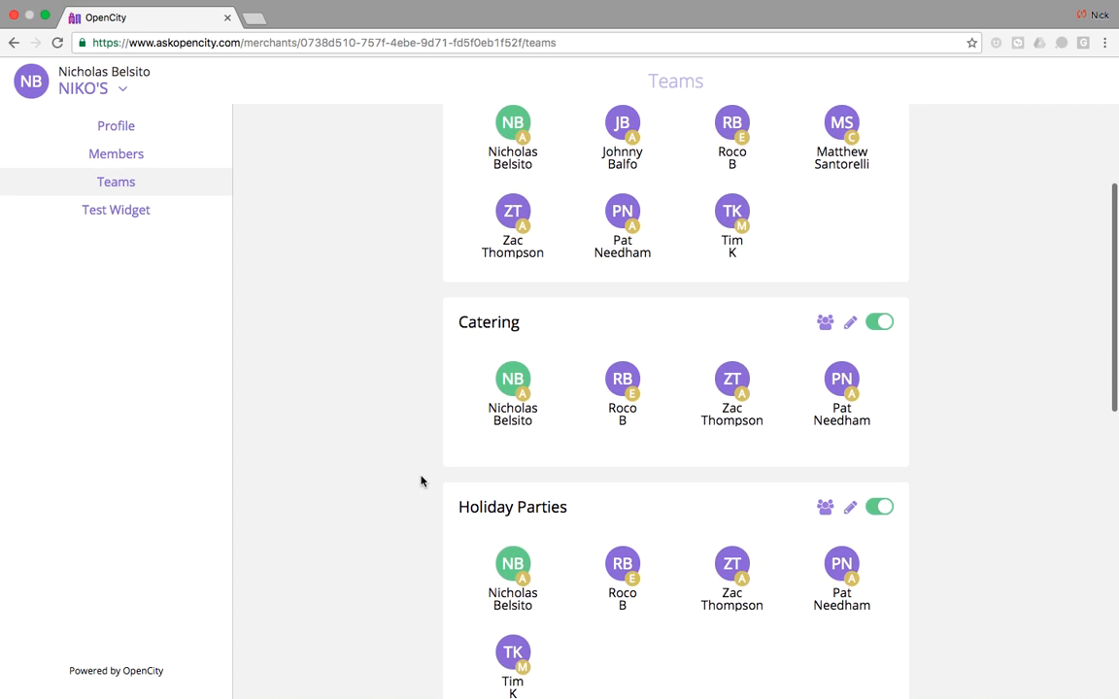
scroll(877, 342, "down", 1)
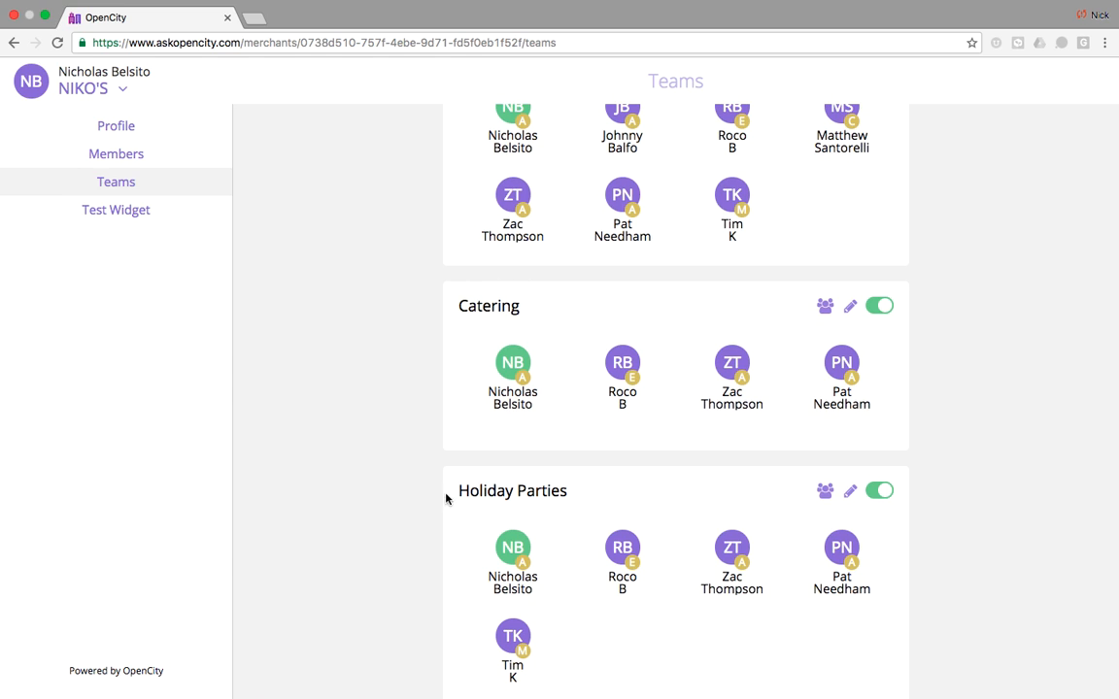
left_click(850, 494)
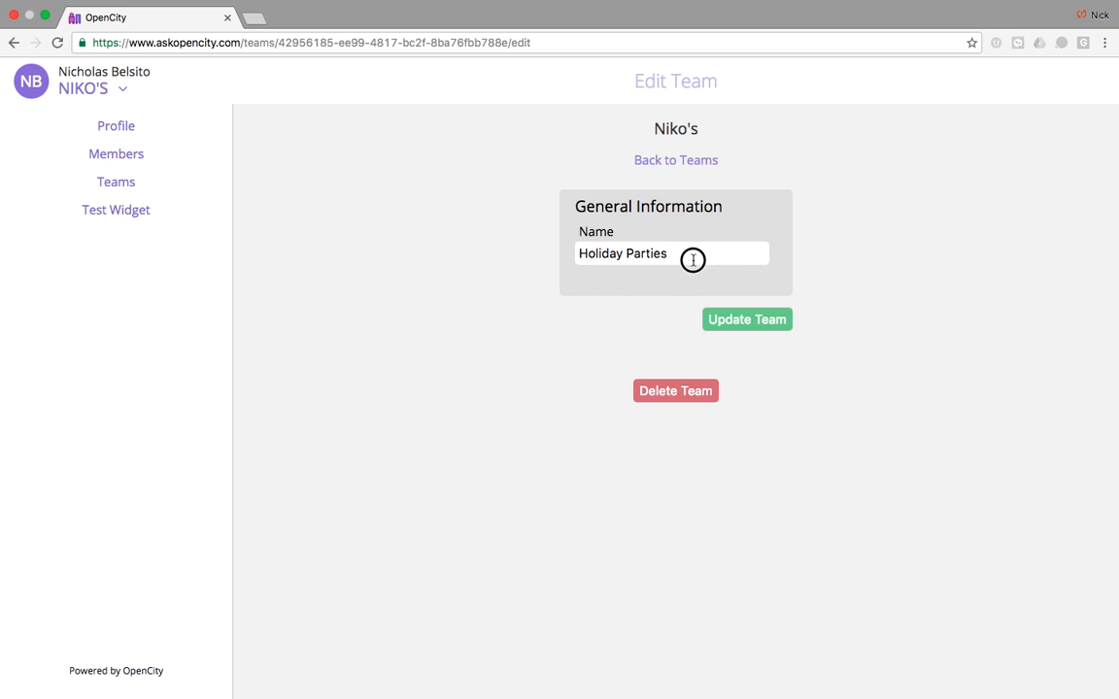
left_click_drag(695, 259, 465, 243)
type("Pri")
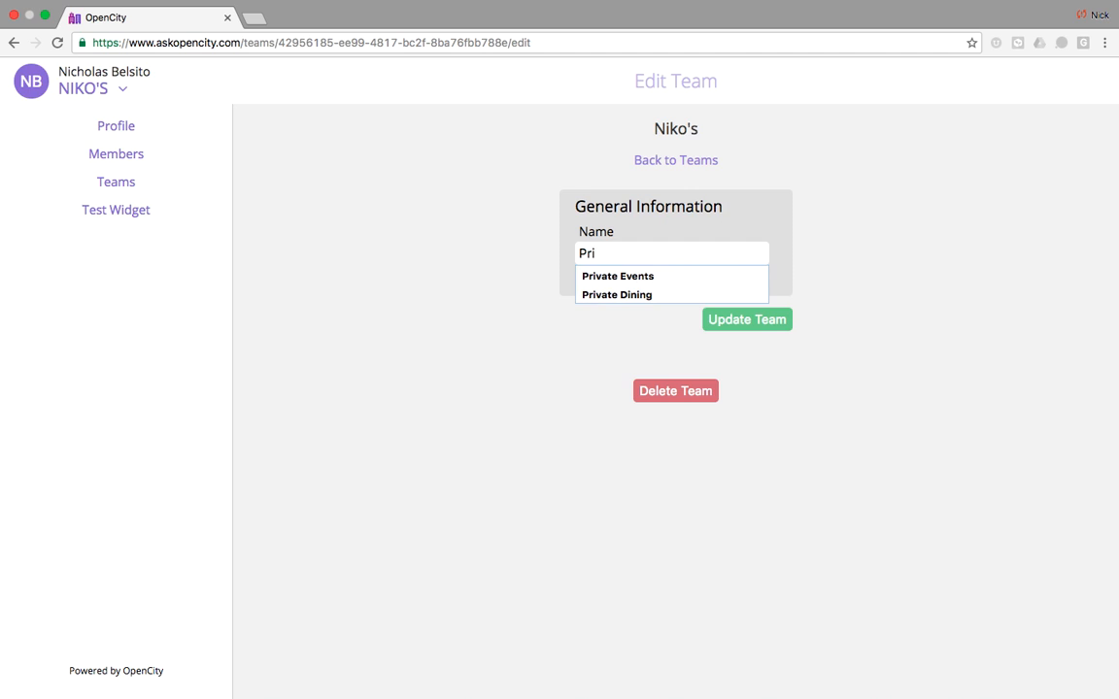
key("Down")
key("Return")
left_click(747, 320)
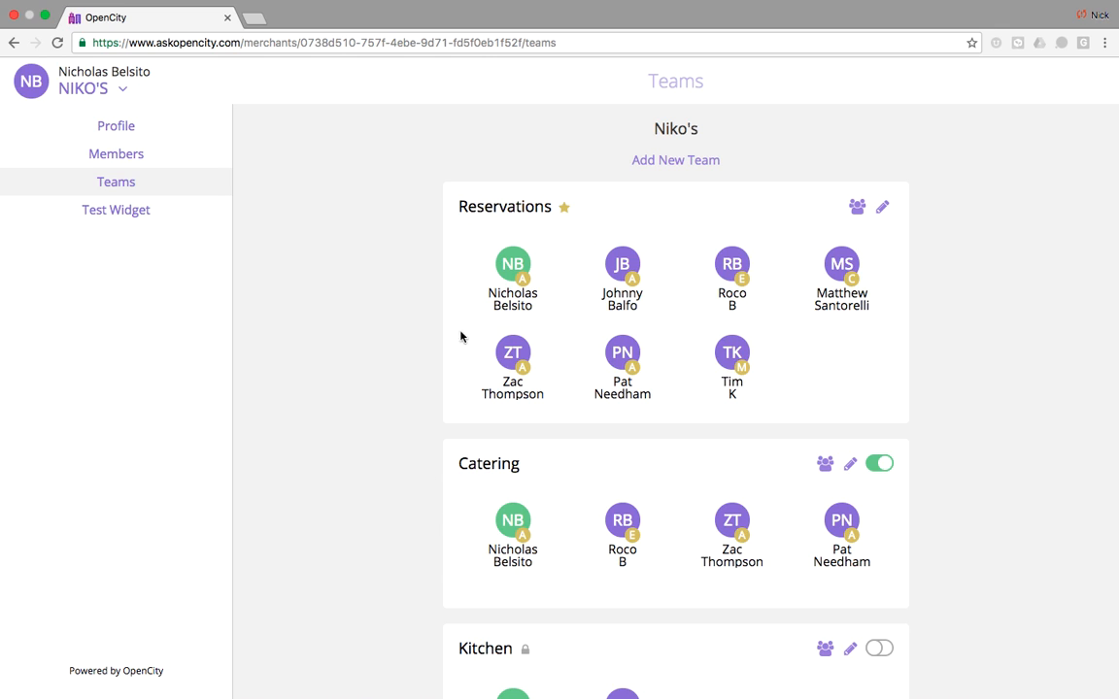
Step: Hide the Catering team from guests by making it private and switch it back to public
scroll(418, 566, "down", 1)
scroll(428, 486, "down", 2)
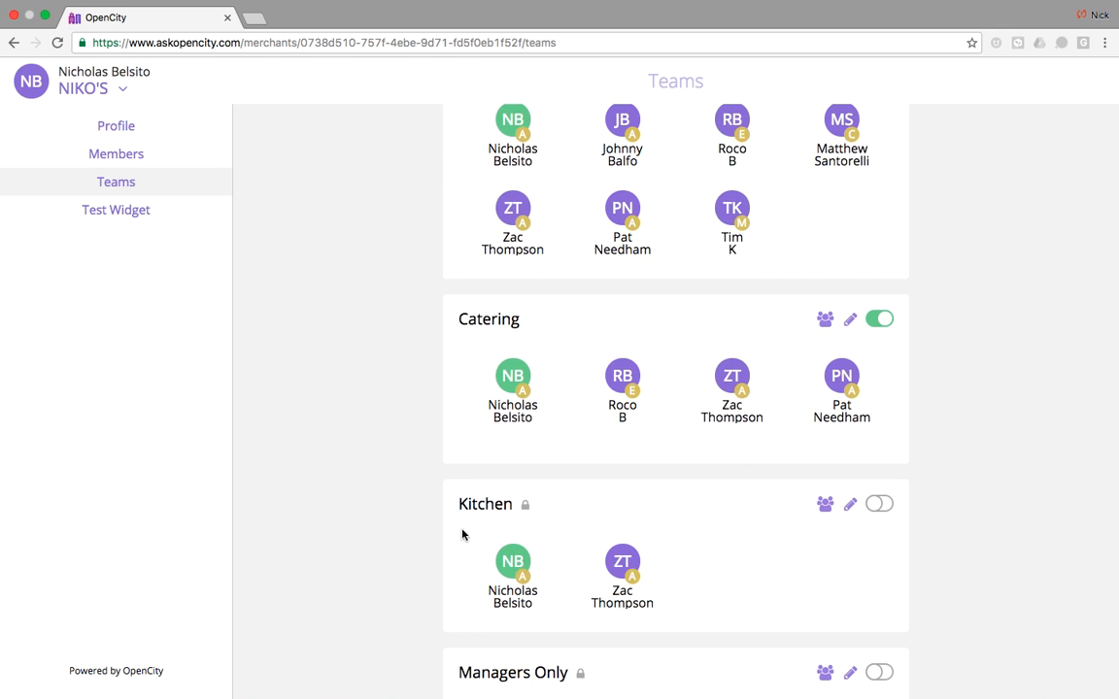
scroll(442, 533, "down", 5)
scroll(462, 534, "down", 5)
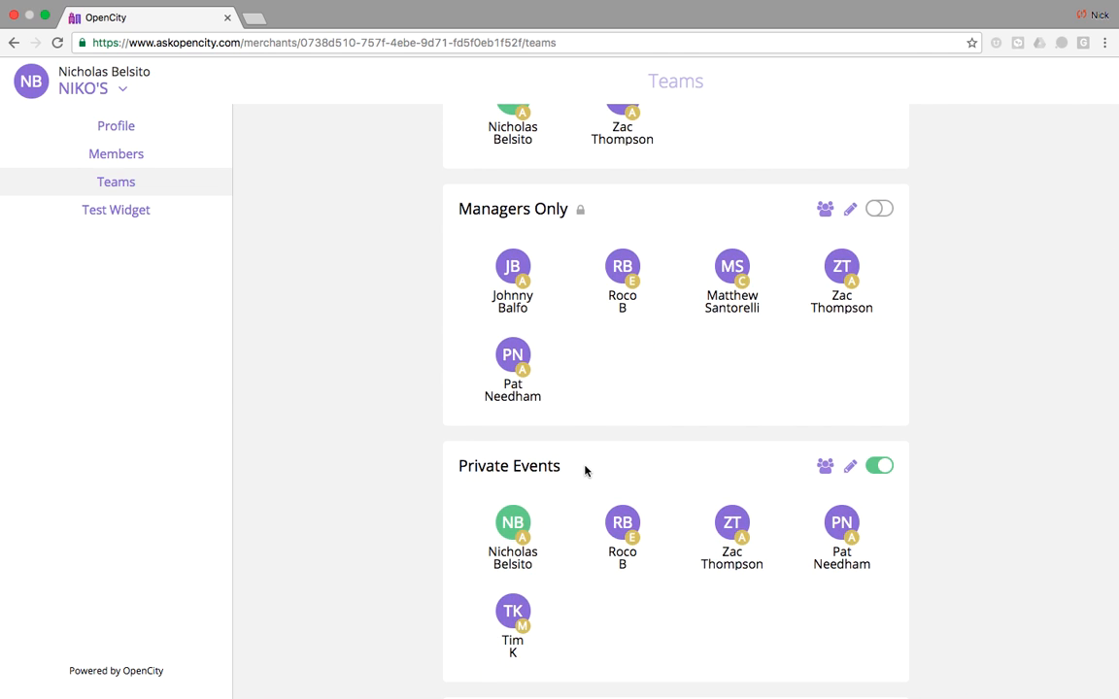
scroll(585, 471, "up", 8)
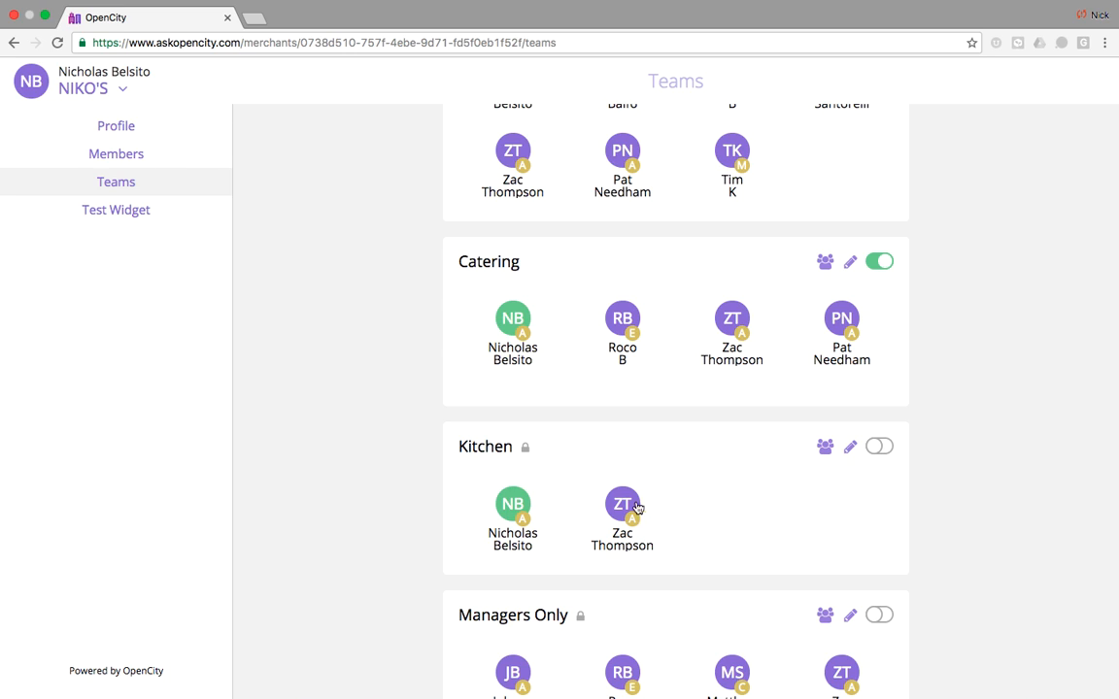
mouse_move(526, 453)
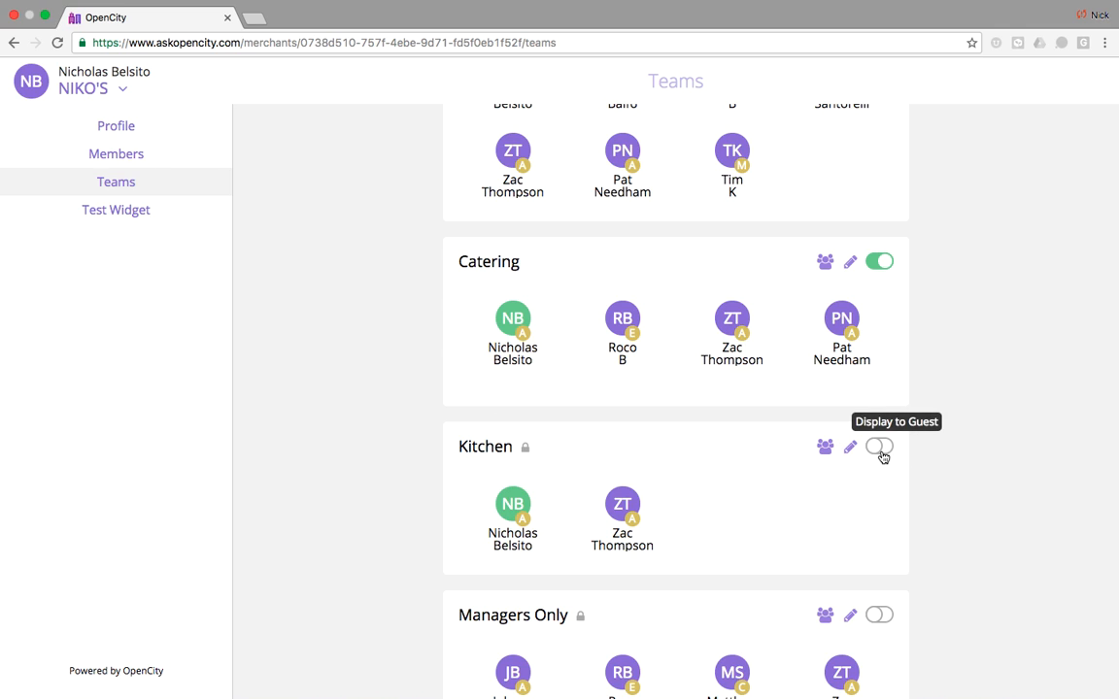
left_click(883, 263)
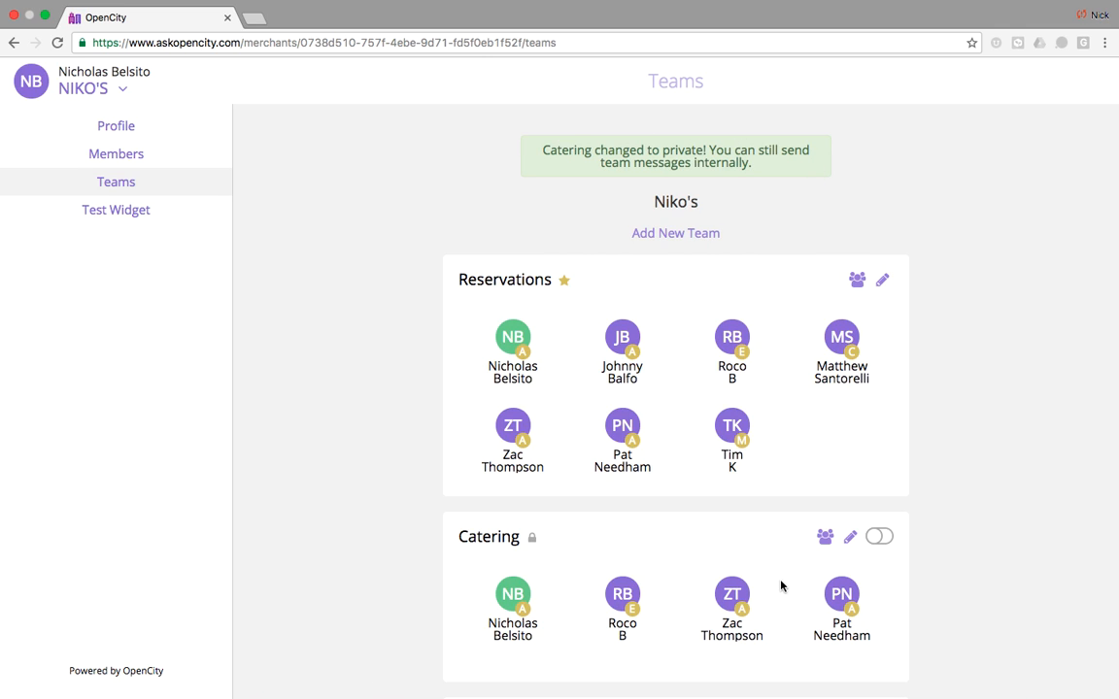
scroll(782, 587, "down", 4)
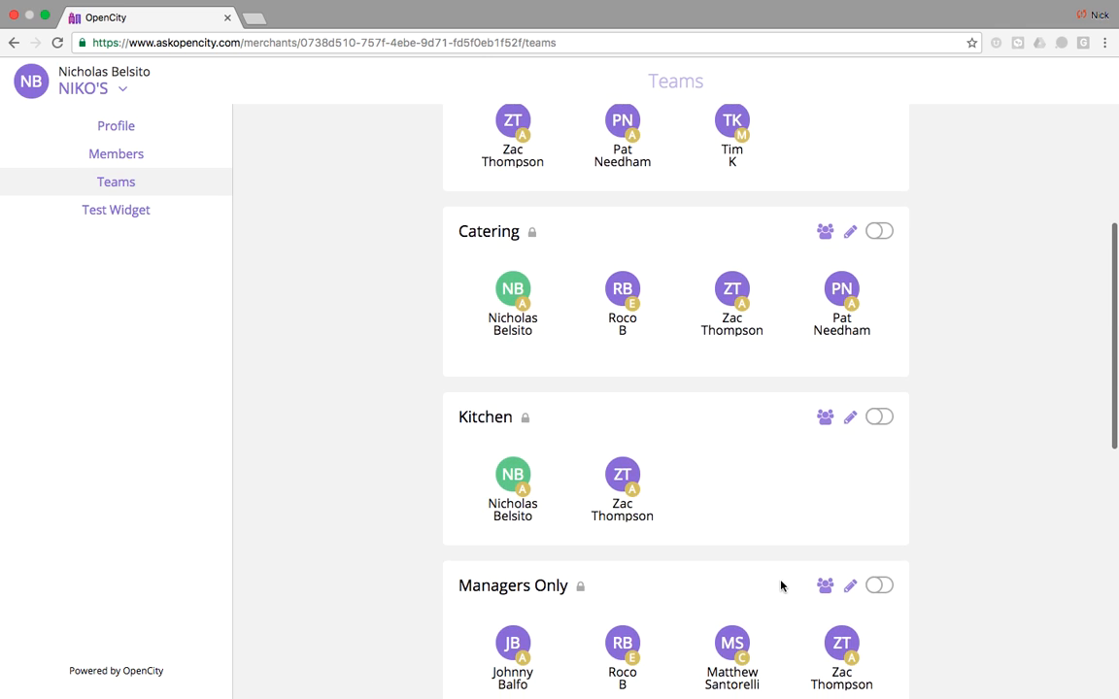
left_click(879, 235)
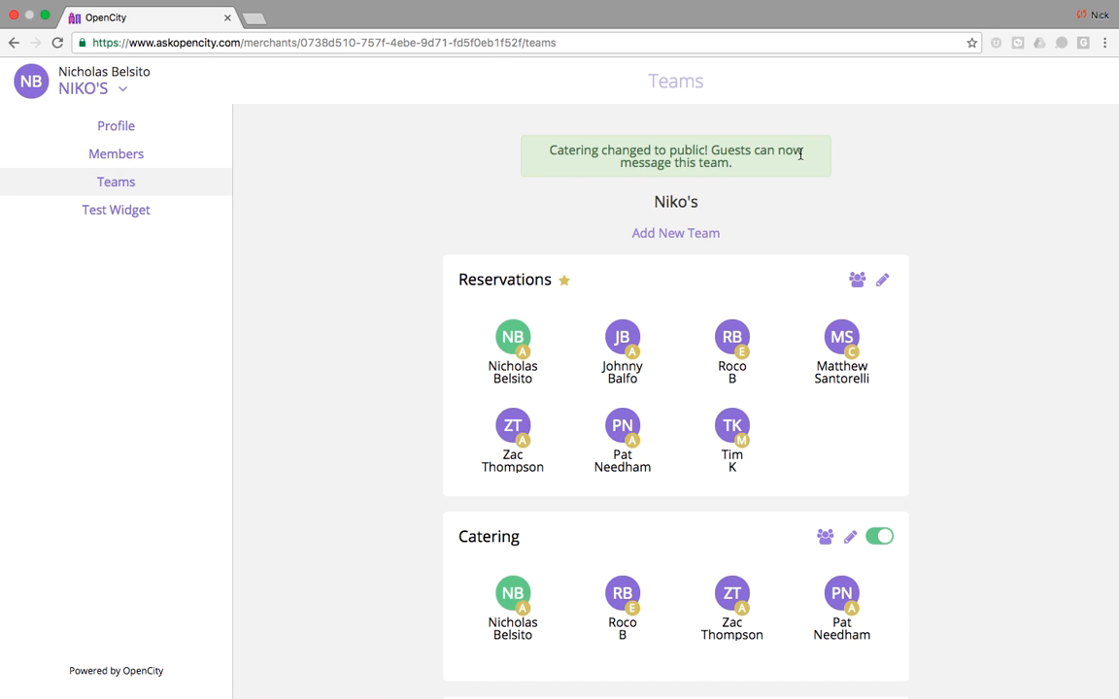
Step: Examine the teams list, comparing the private Kitchen and Managers Only teams with the public ones
scroll(713, 427, "down", 3)
scroll(713, 427, "down", 2)
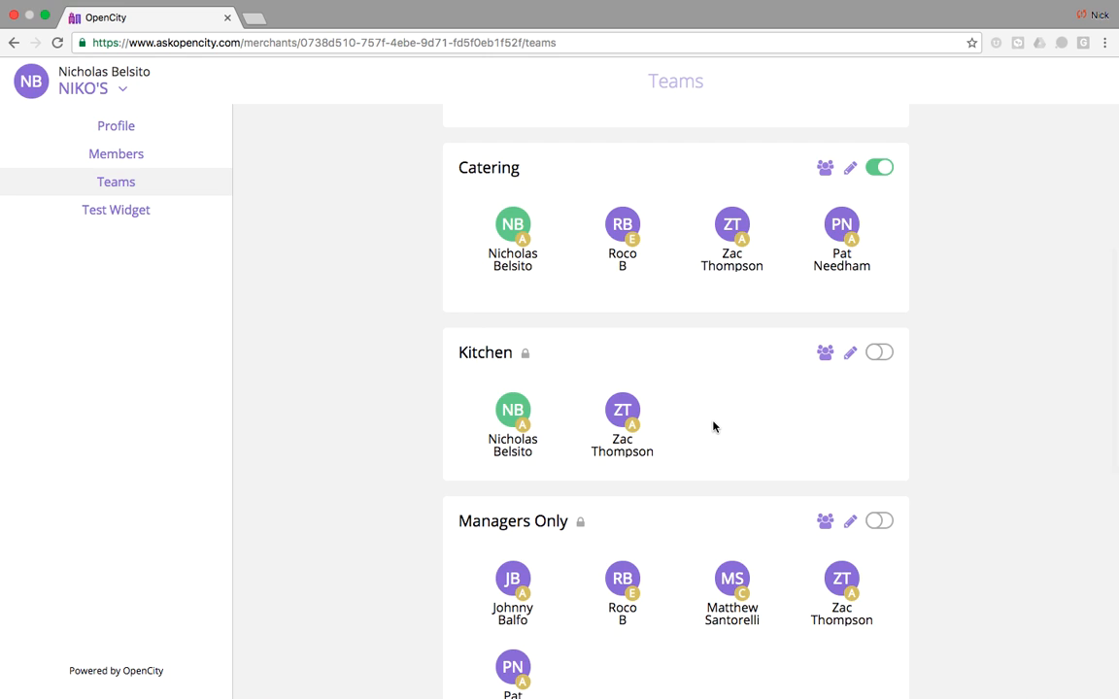
scroll(714, 426, "down", 2)
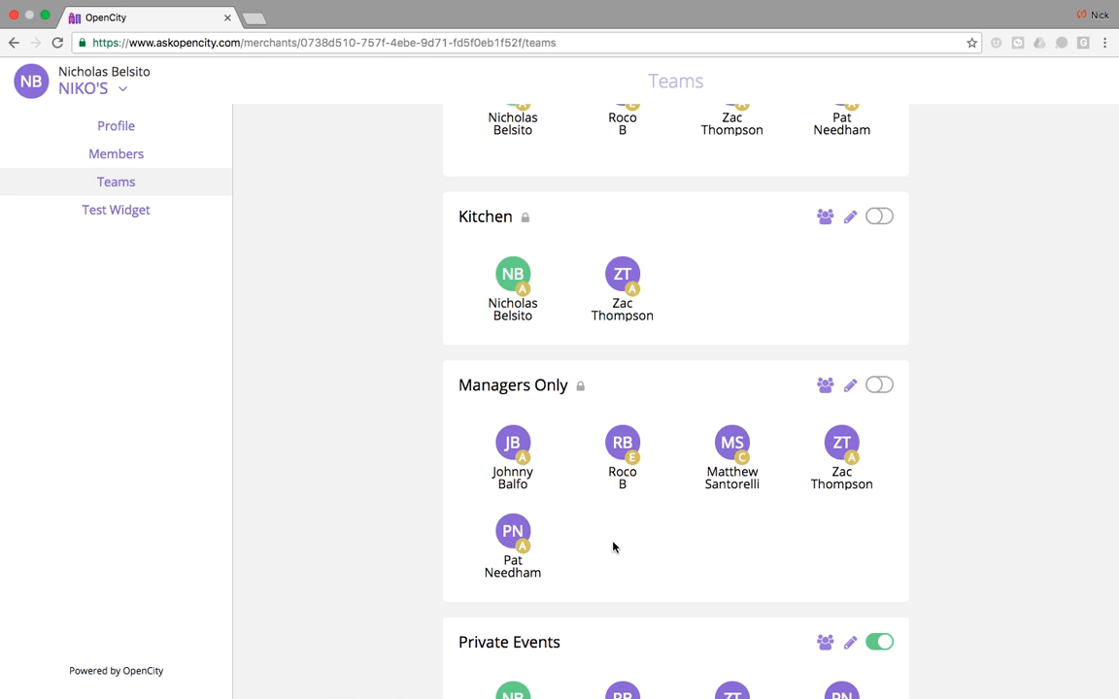
scroll(612, 547, "up", 1)
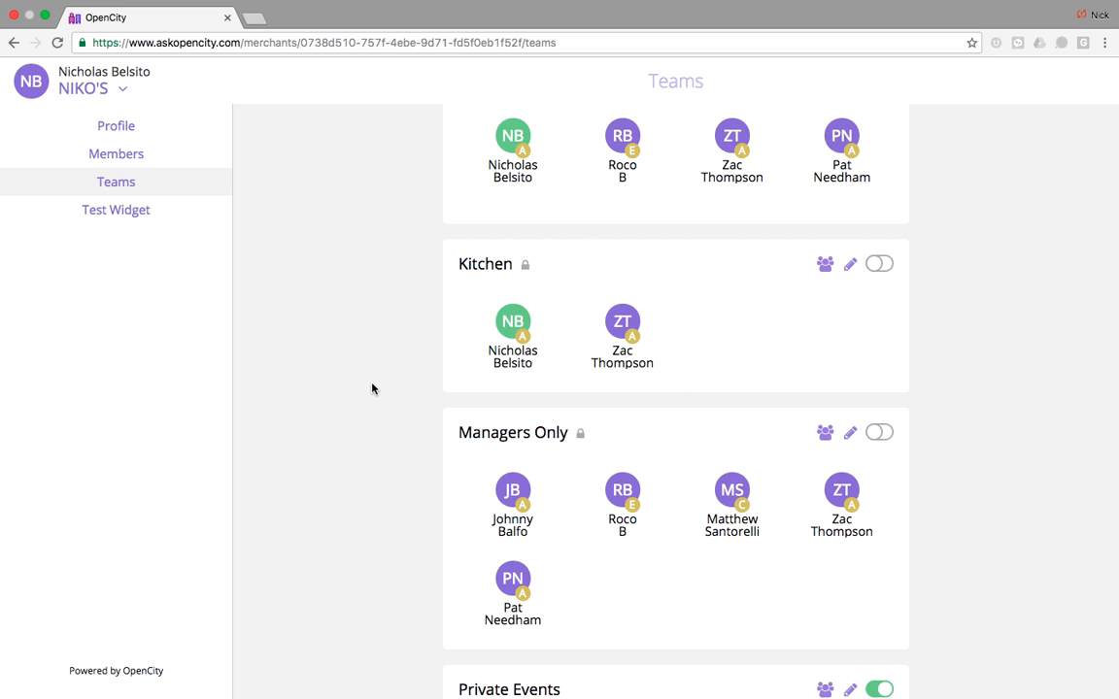
scroll(372, 389, "down", 1)
scroll(372, 388, "up", 3)
scroll(372, 389, "up", 3)
scroll(889, 312, "up", 1)
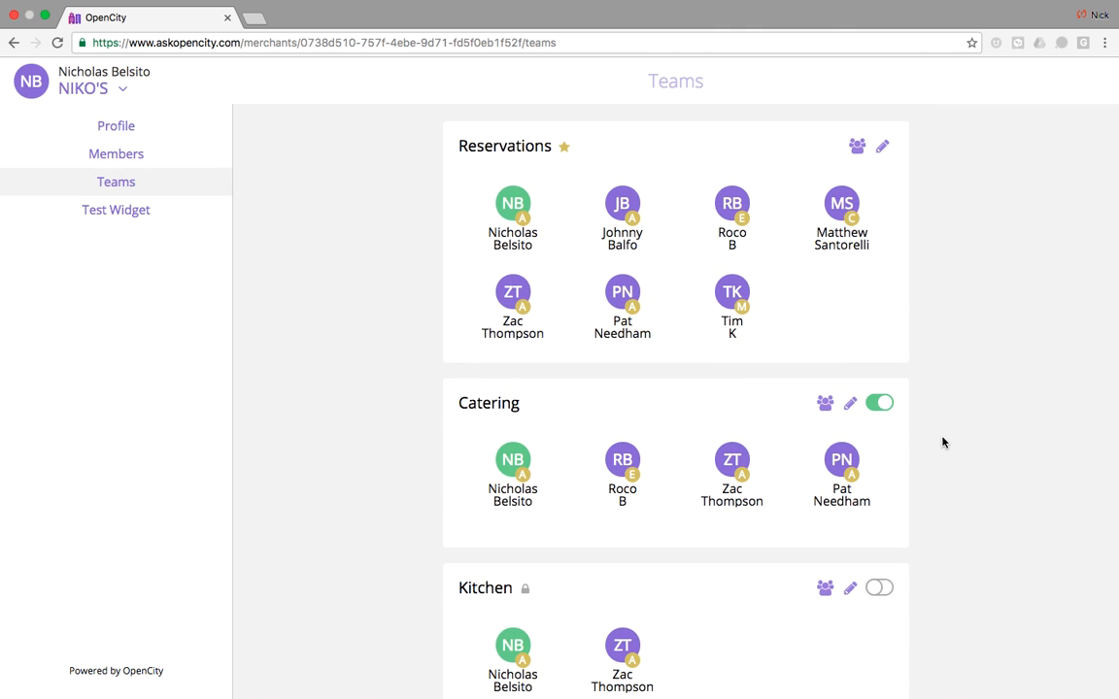
scroll(947, 439, "up", 2)
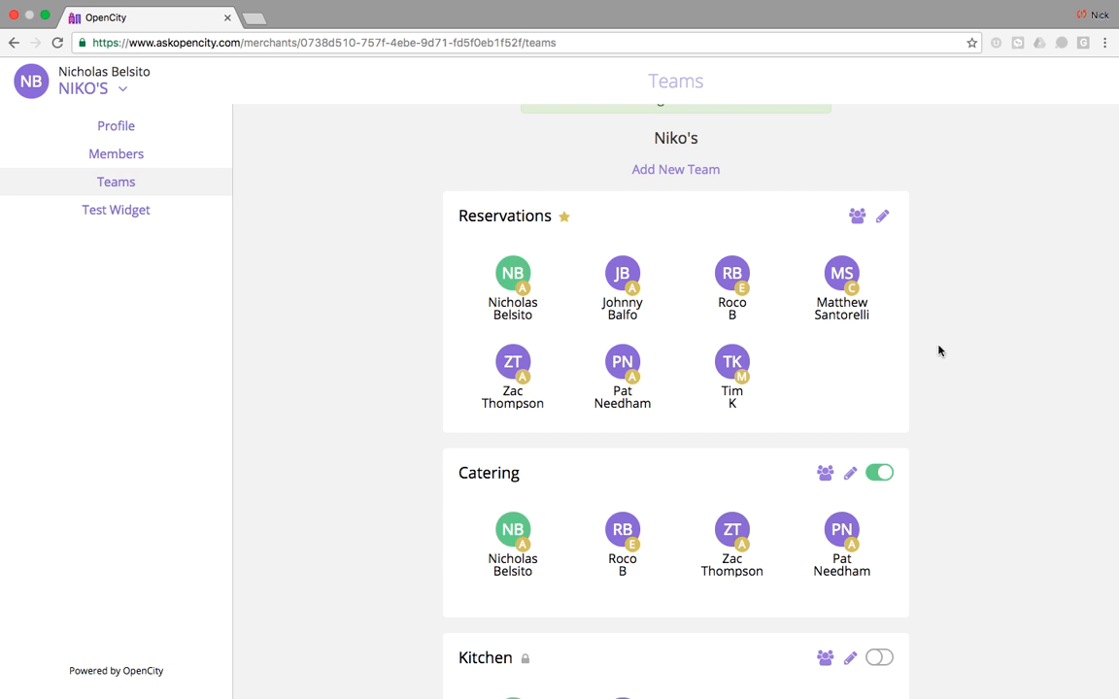
Step: Delete the Kitchen team and confirm the deletion
scroll(963, 421, "down", 3)
scroll(963, 421, "down", 5)
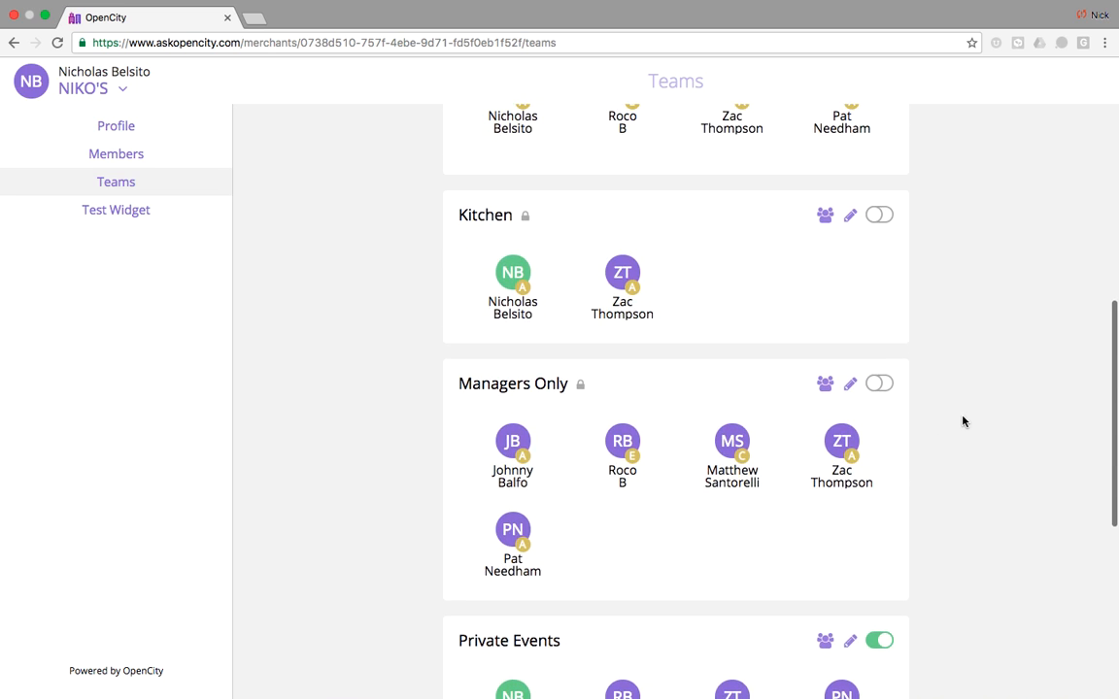
left_click(851, 216)
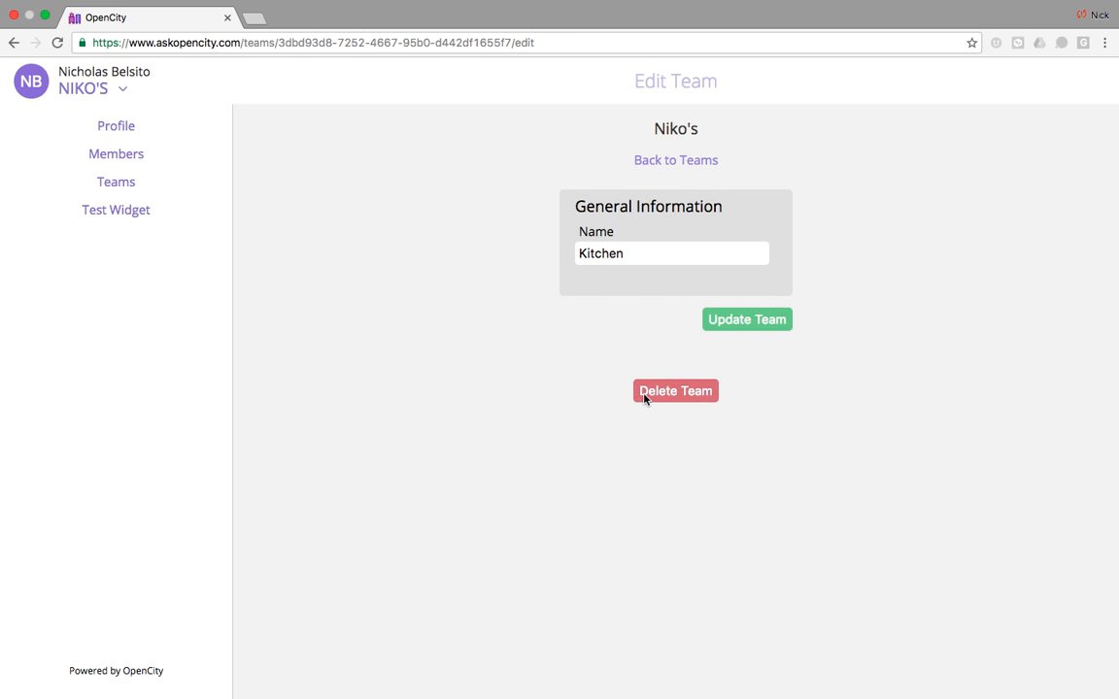
left_click(682, 391)
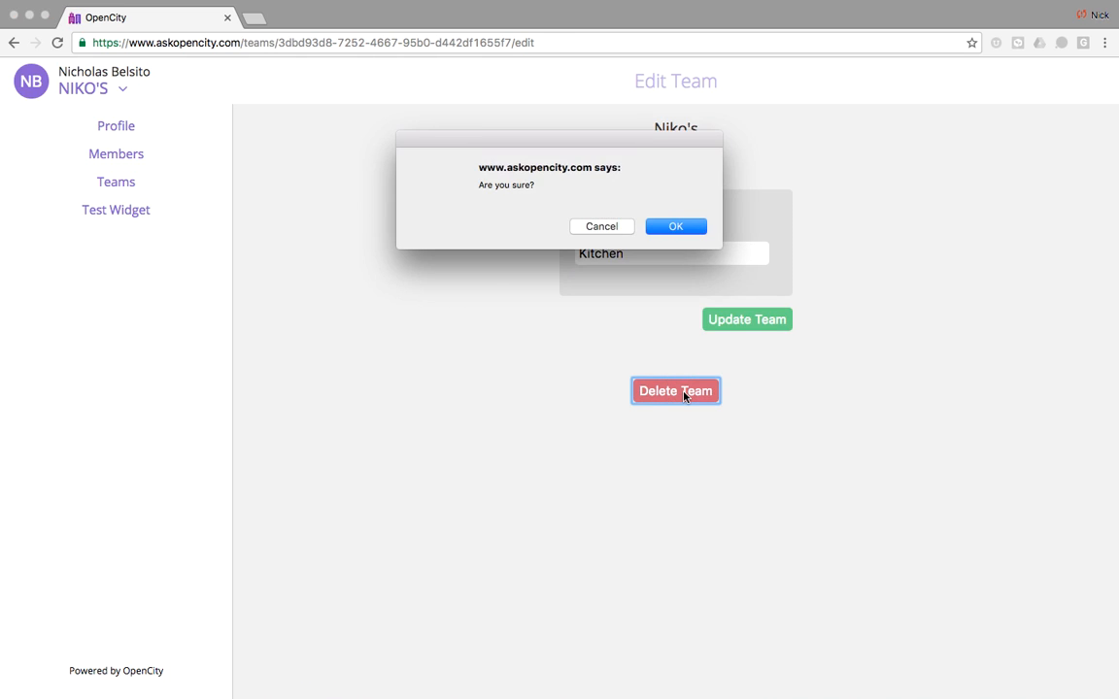
left_click(675, 226)
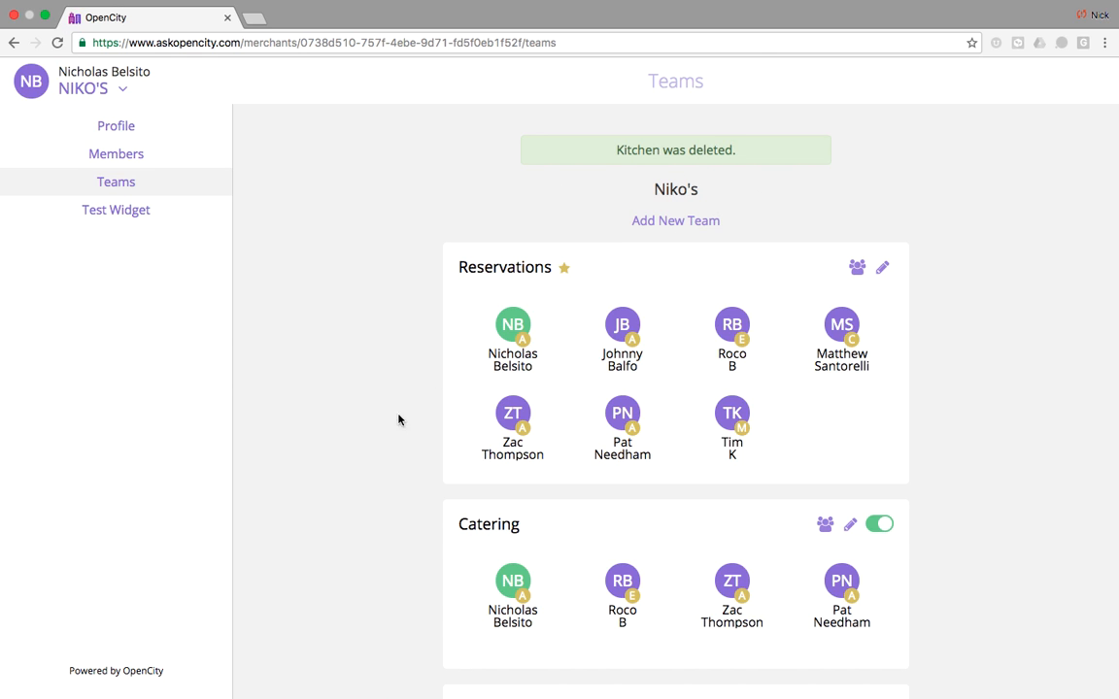
Step: Create a new team named Kitchen
scroll(434, 509, "down", 7)
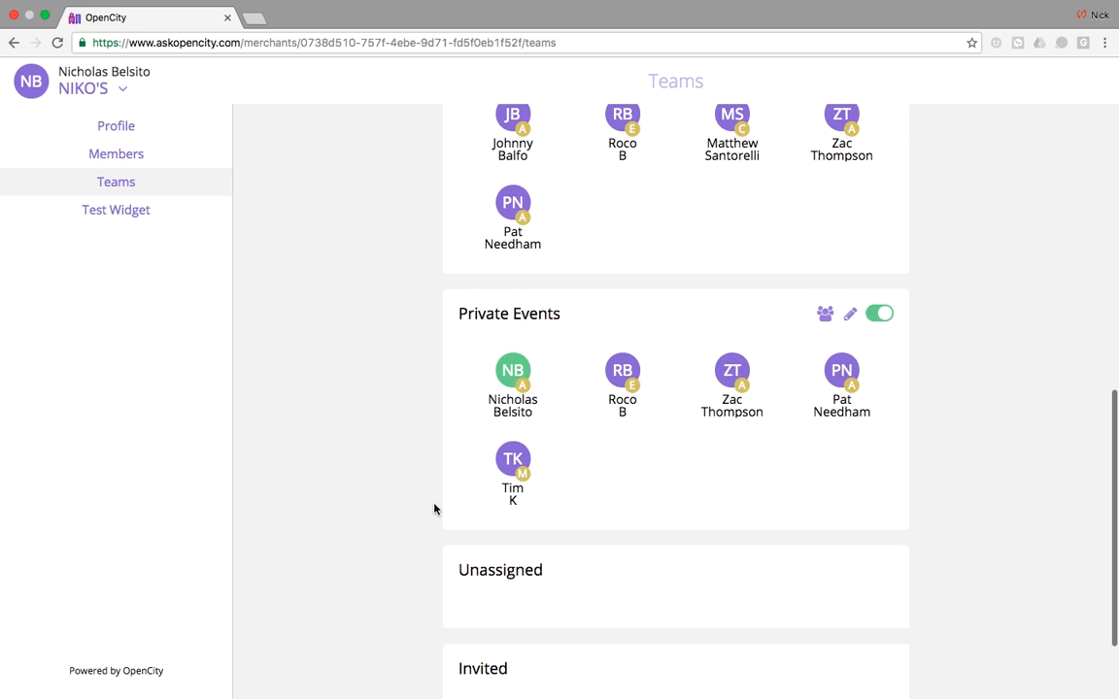
scroll(434, 509, "up", 7)
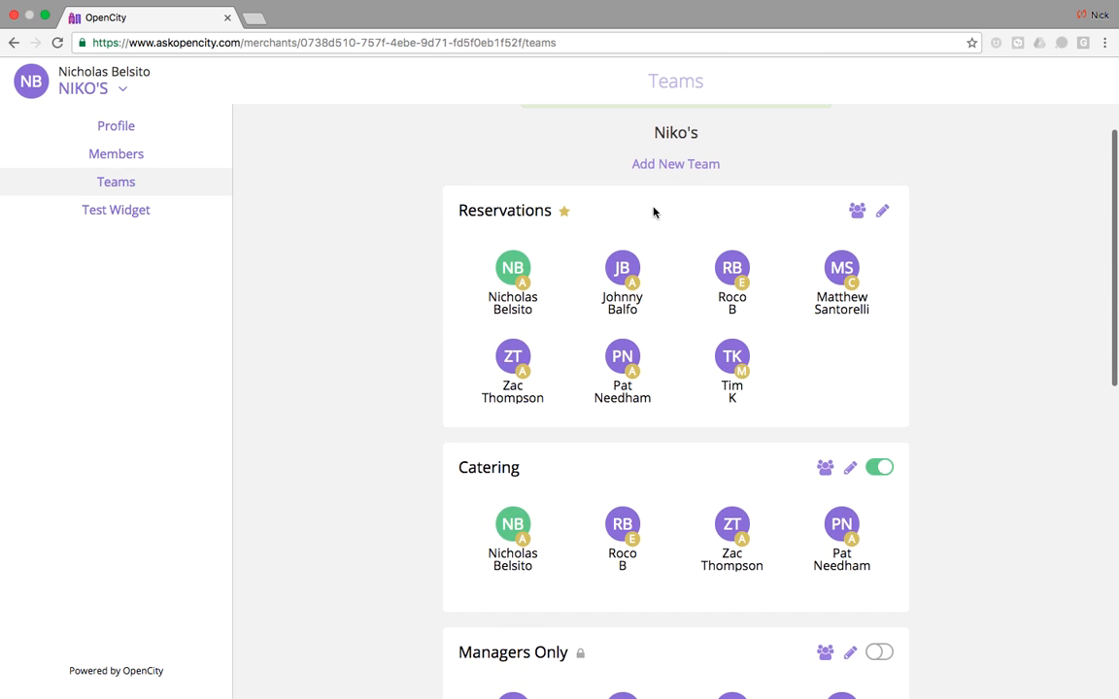
left_click(670, 161)
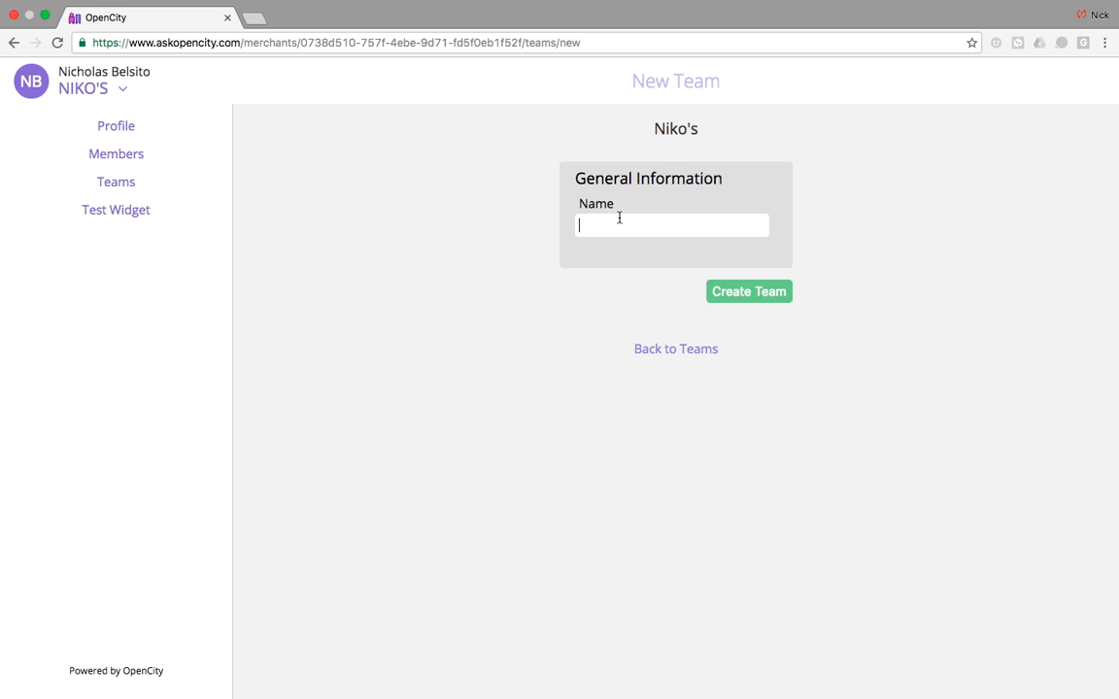
type("Kit")
key("Down")
key("Return")
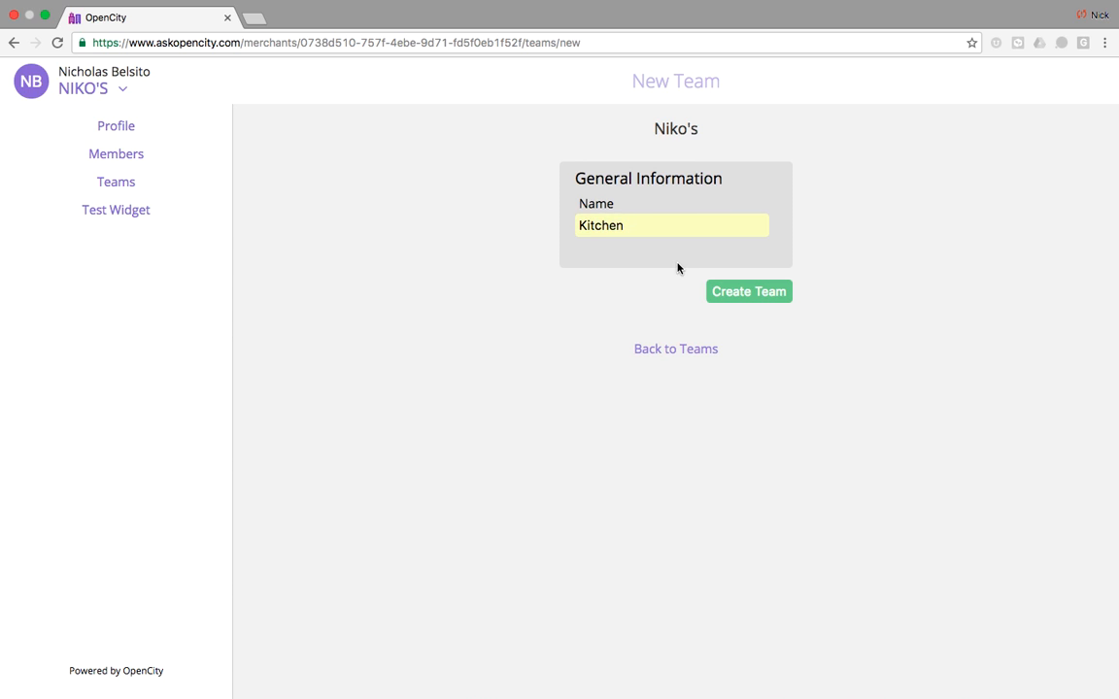
left_click(734, 296)
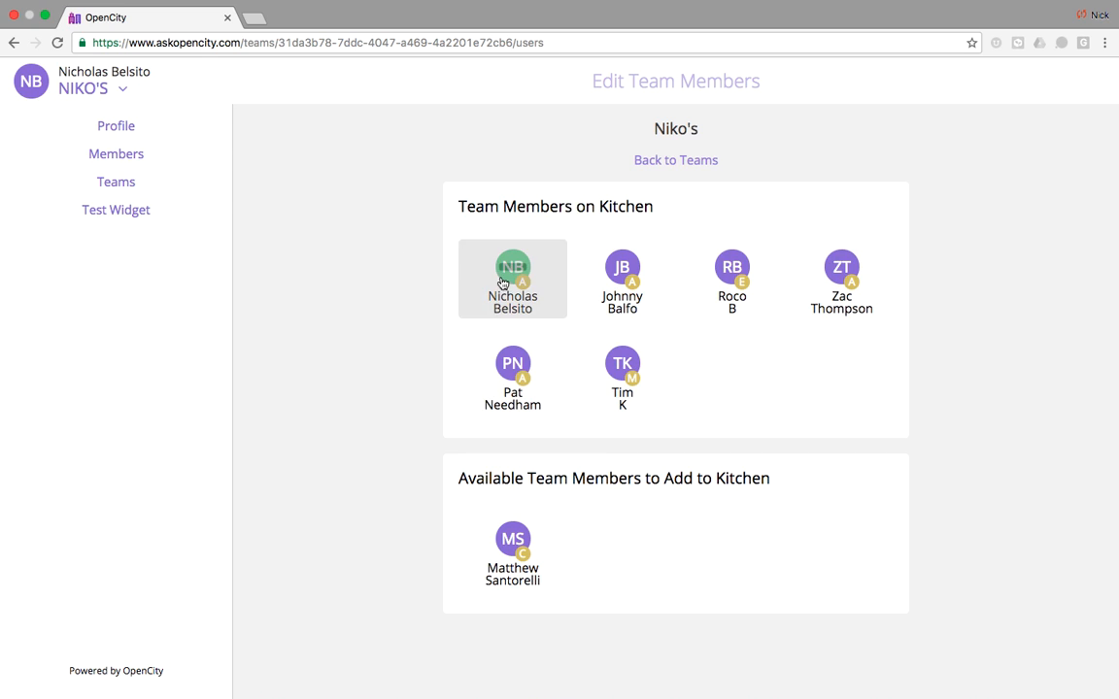
Step: Add the one available member to the Kitchen team and remove them again before returning to the teams list
left_click(514, 549)
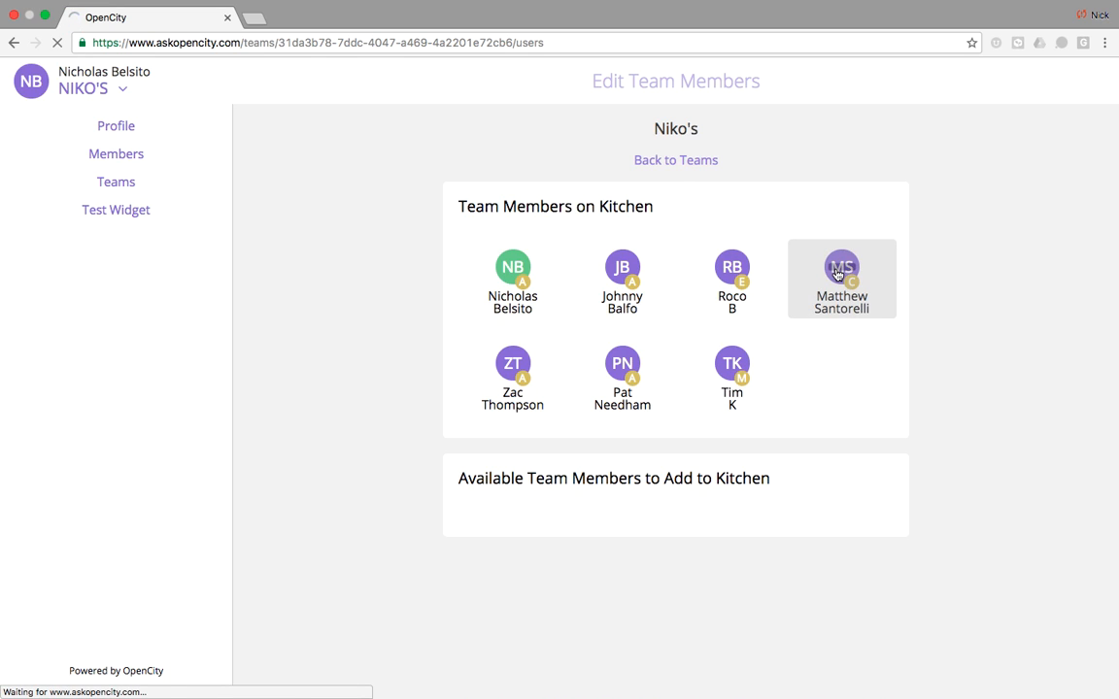
left_click(672, 161)
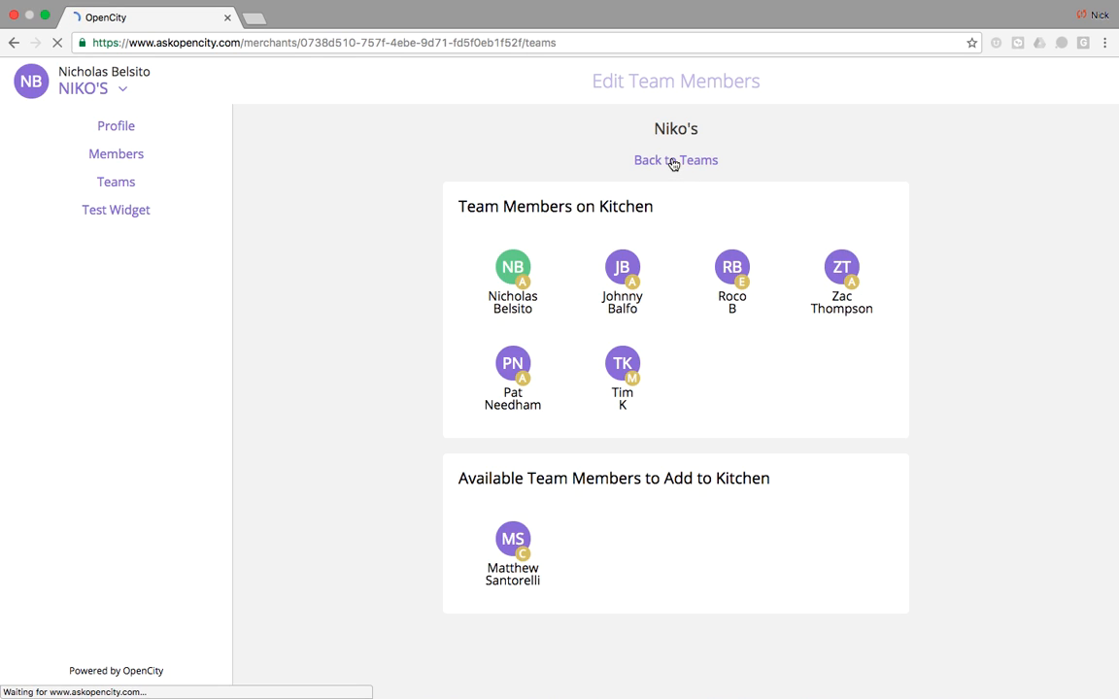
Step: Create a new team named General and return to the teams list
scroll(410, 457, "down", 10)
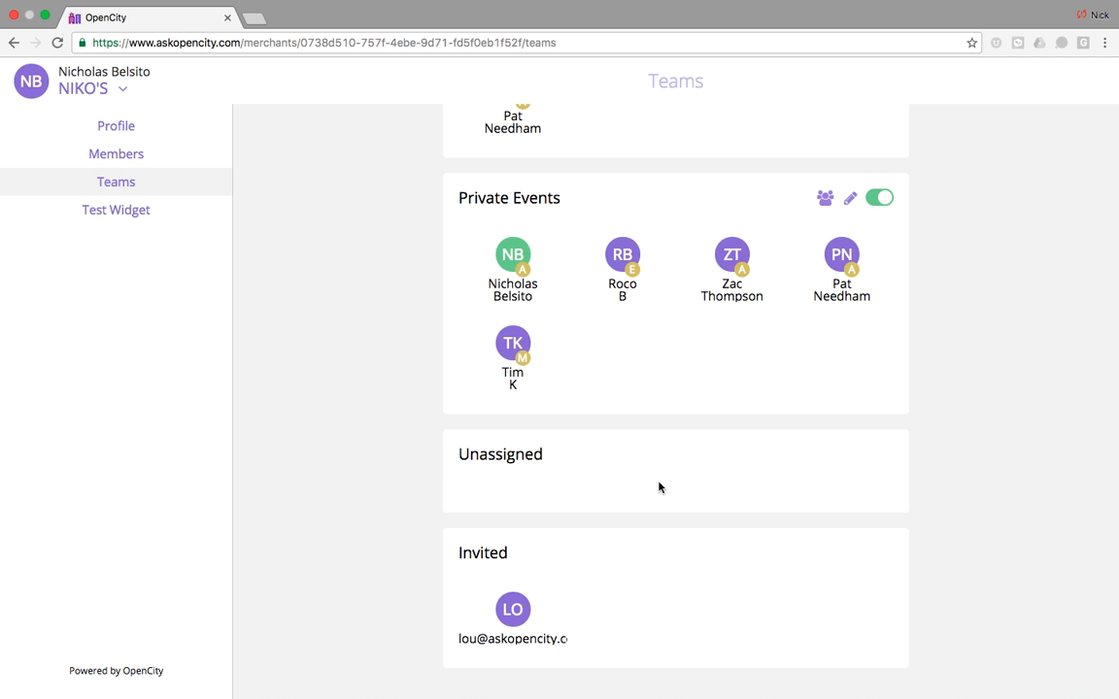
scroll(695, 417, "up", 10)
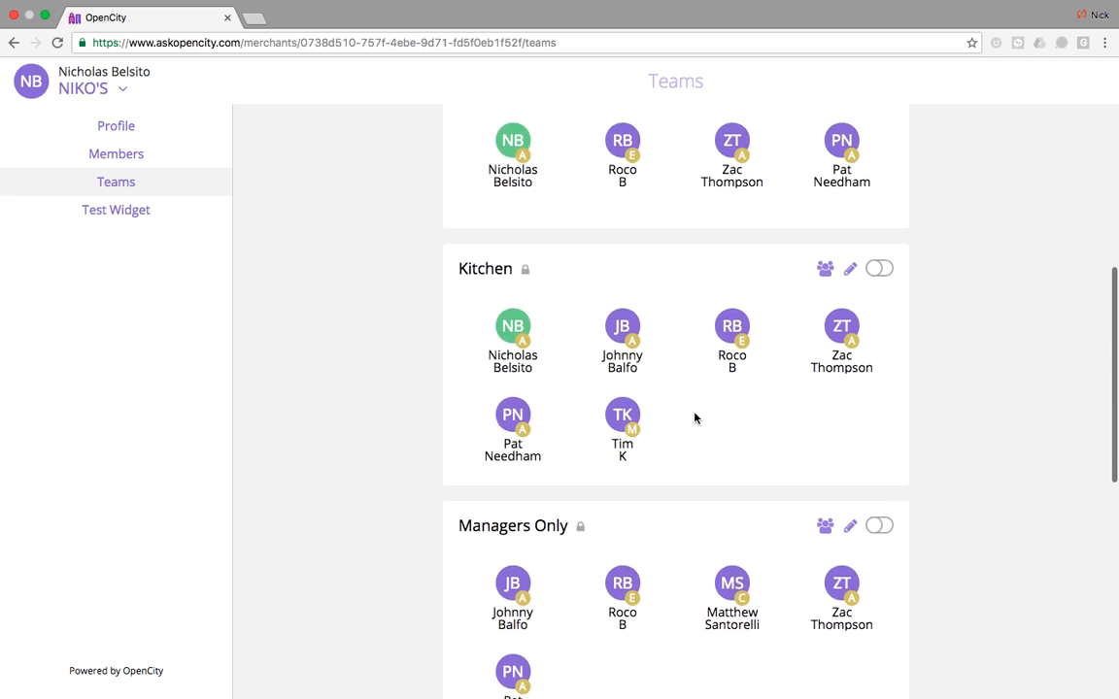
scroll(696, 418, "up", 5)
left_click(666, 226)
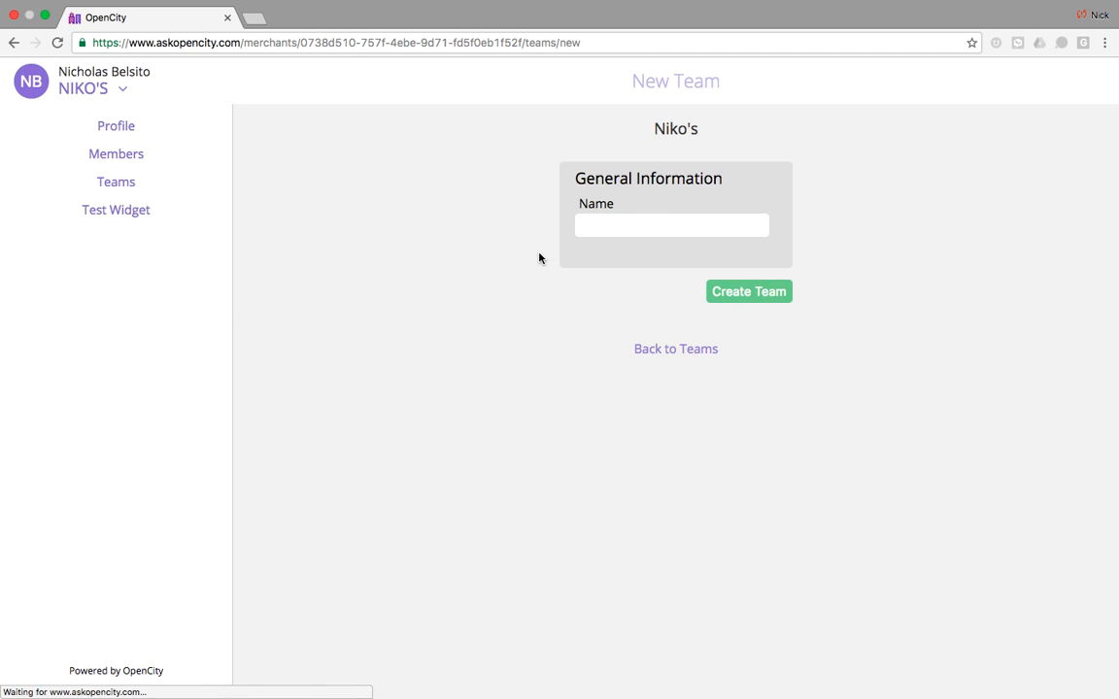
left_click(630, 224)
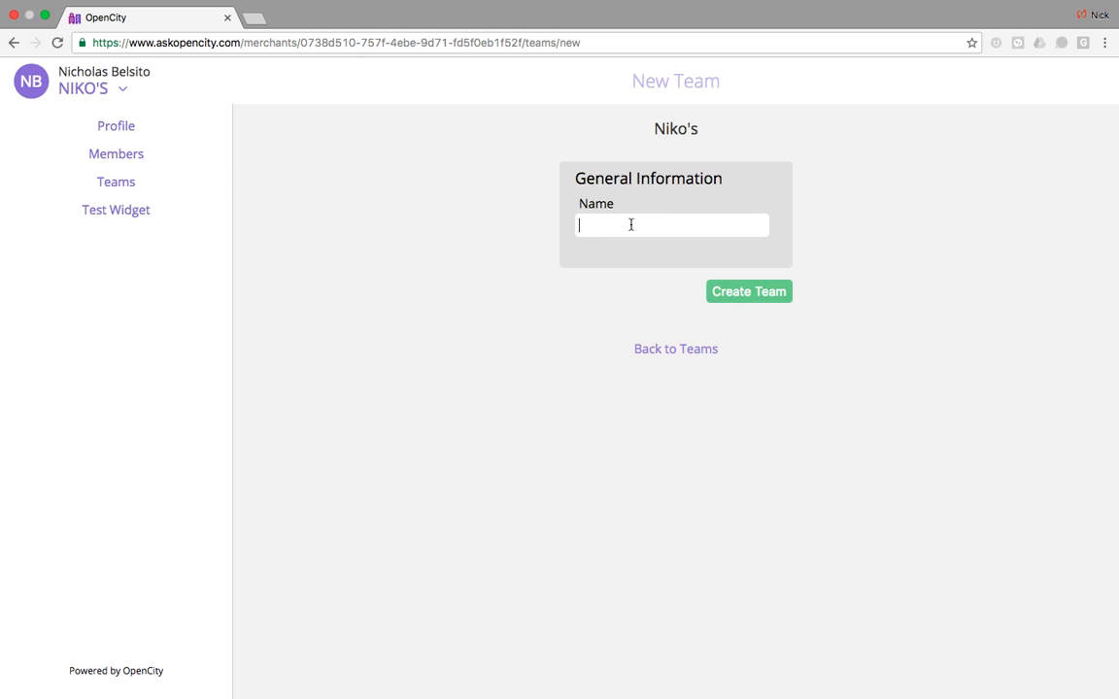
type("Gen")
key("Down")
key("Return")
left_click(736, 291)
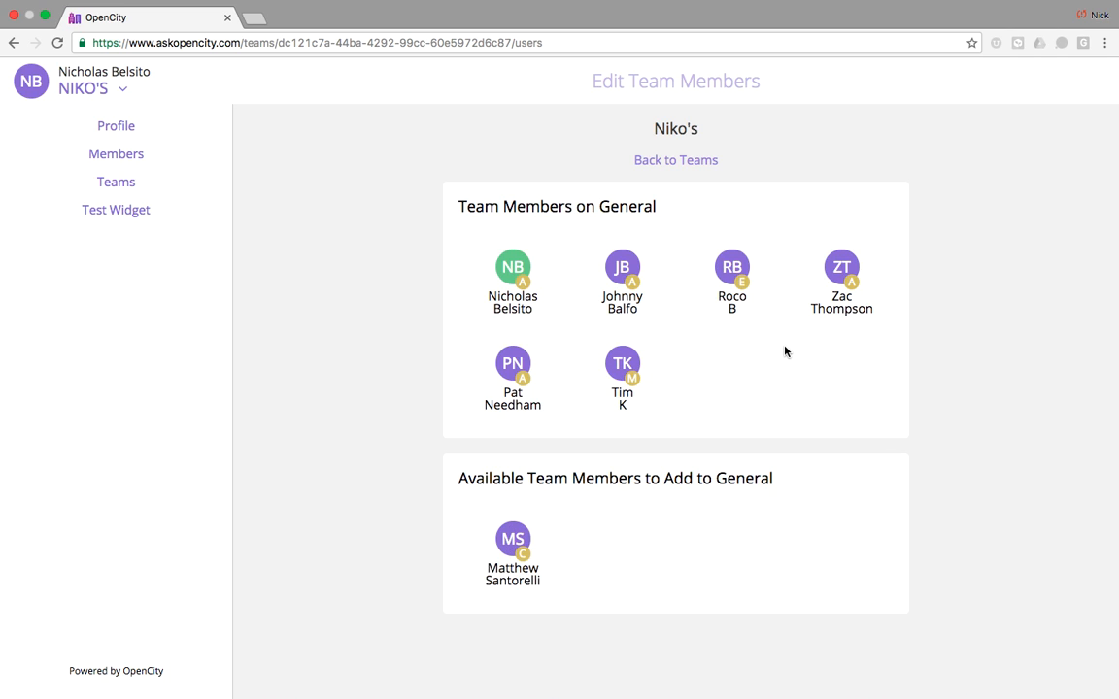
left_click(664, 160)
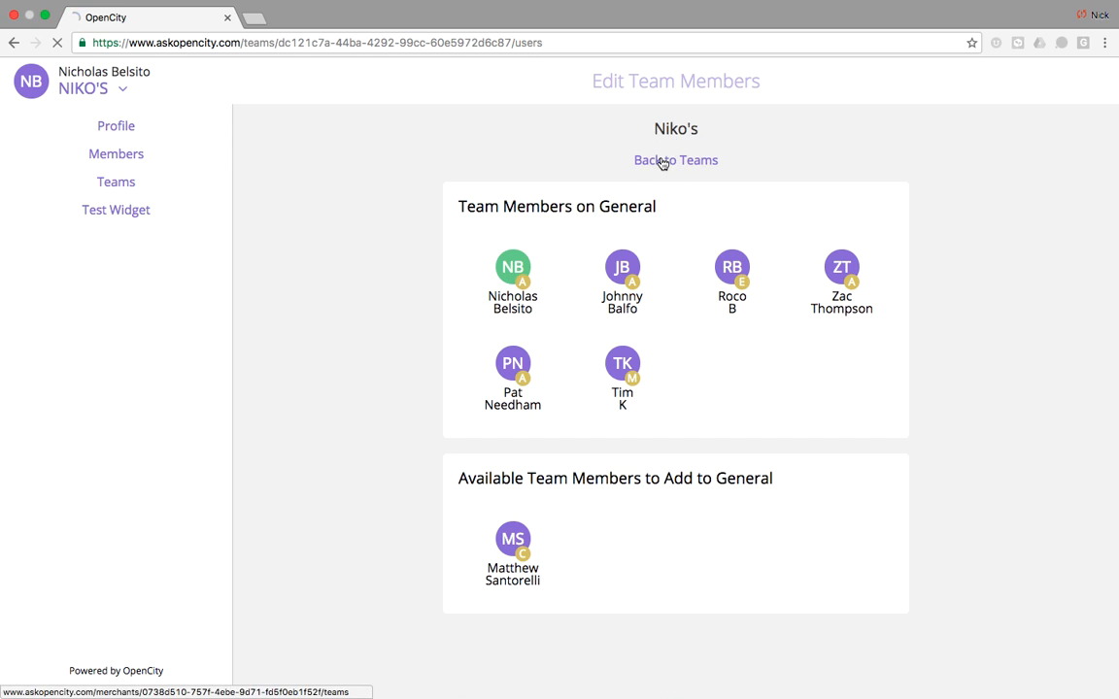